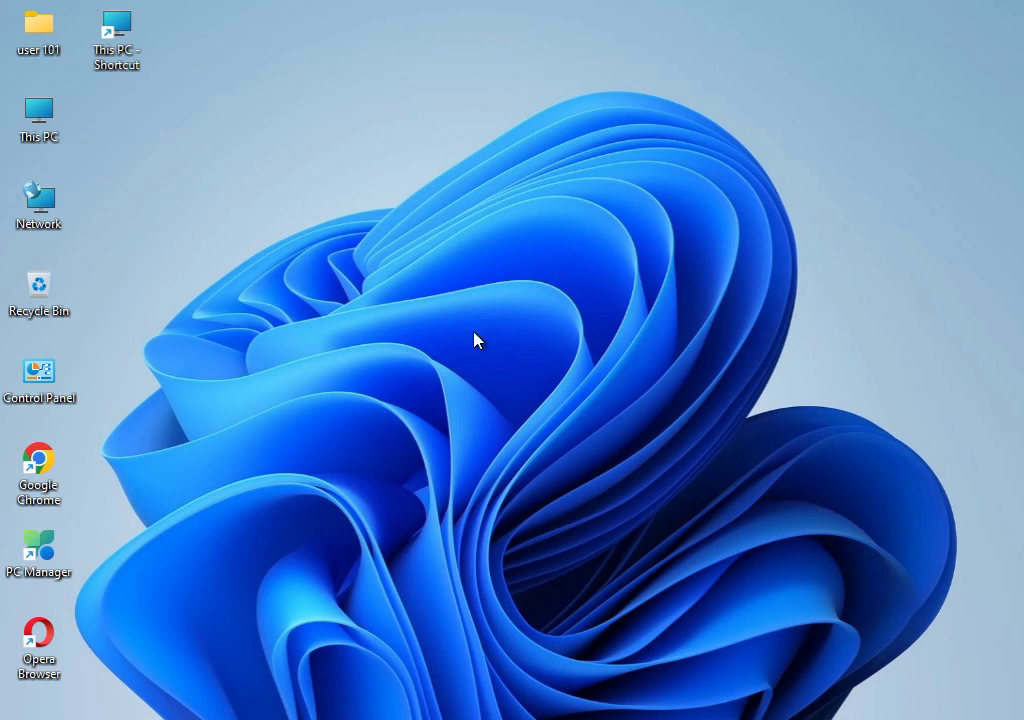
Step: Open Settings and go to System > Troubleshoot > Other troubleshooters
{"action": "key", "text": "super"}
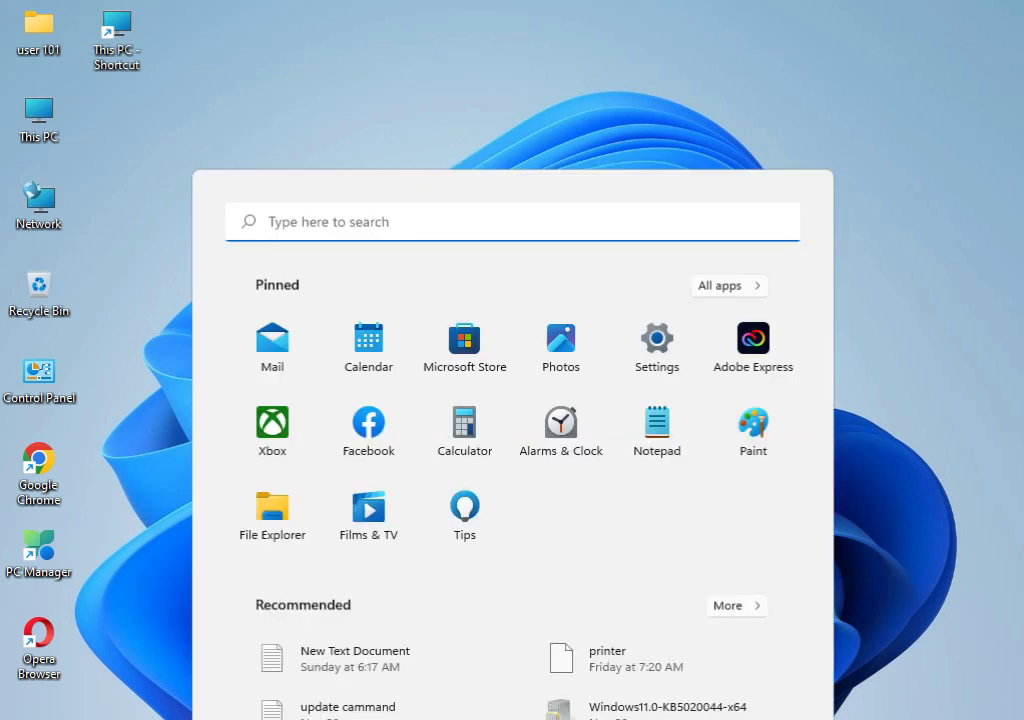
{"action": "left_click", "coordinate": [654, 212]}
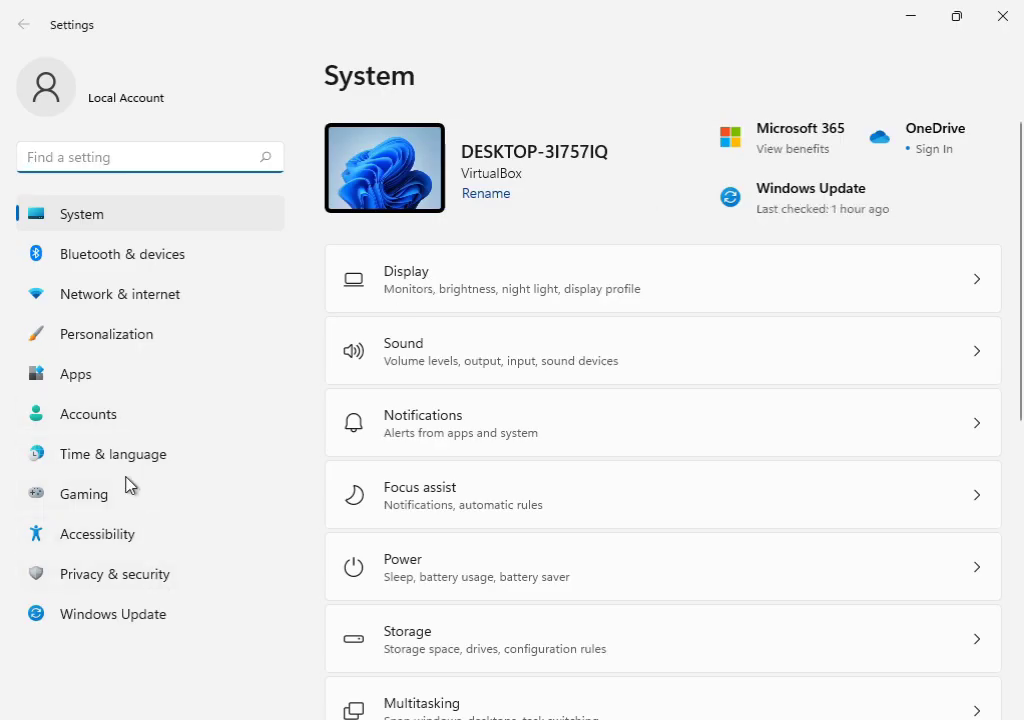
{"action": "scroll", "coordinate": [571, 535], "scroll_direction": "down", "scroll_amount": 1}
{"action": "scroll", "coordinate": [573, 535], "scroll_direction": "down", "scroll_amount": 4}
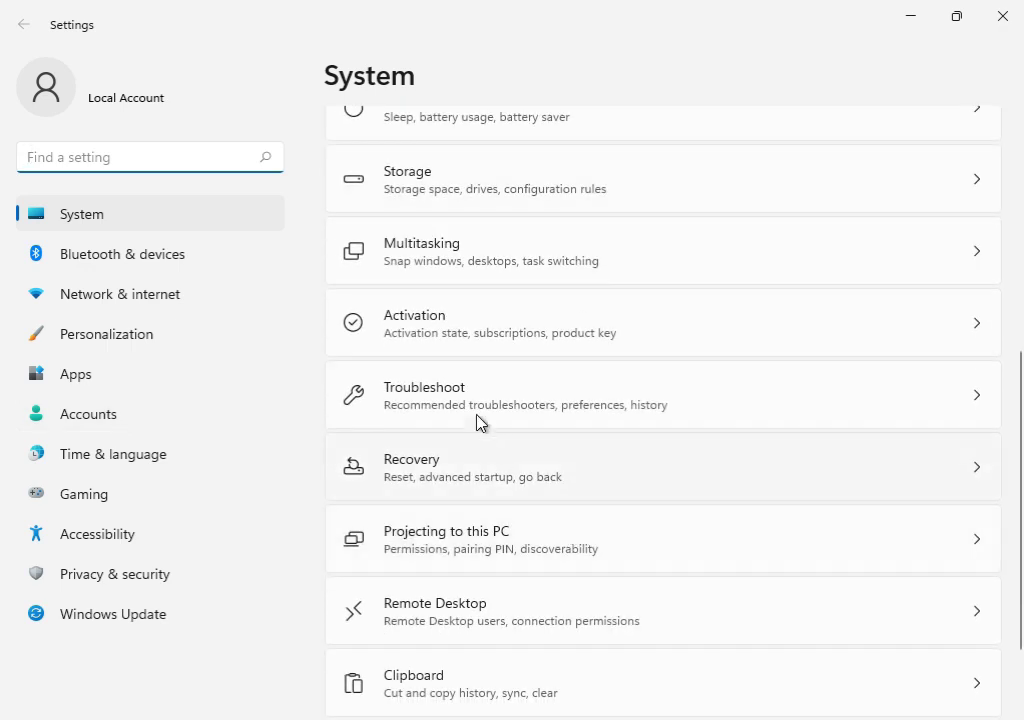
{"action": "left_click", "coordinate": [487, 412]}
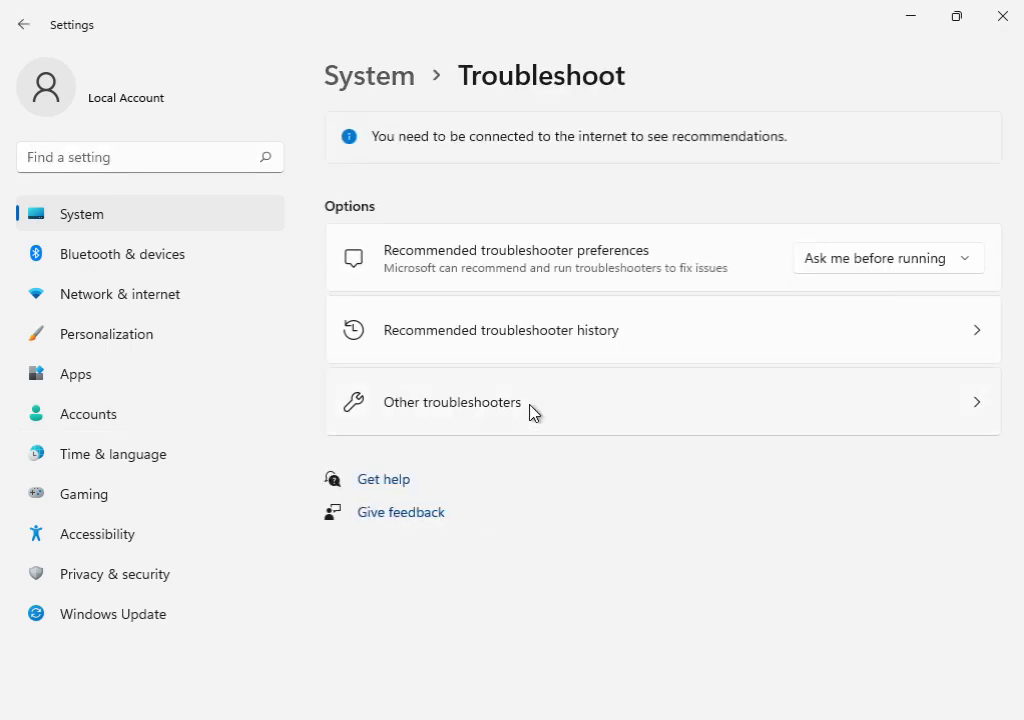
{"action": "left_click", "coordinate": [533, 410]}
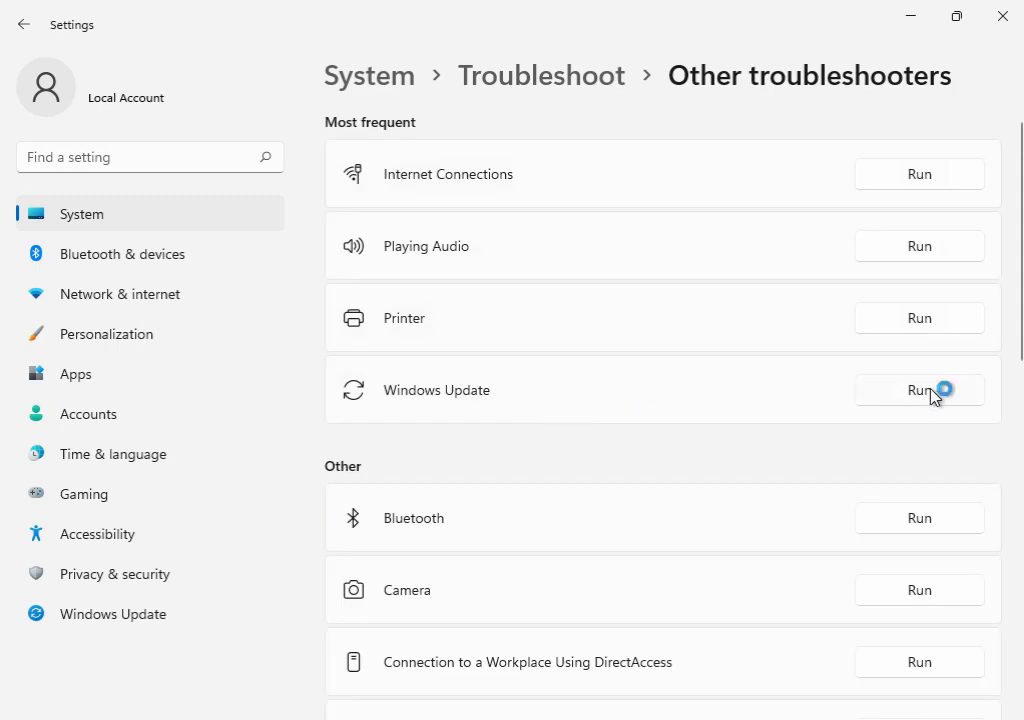
Step: Start the Windows Update troubleshooter and move its dialog back near the top of the screen
{"action": "left_click", "coordinate": [930, 391]}
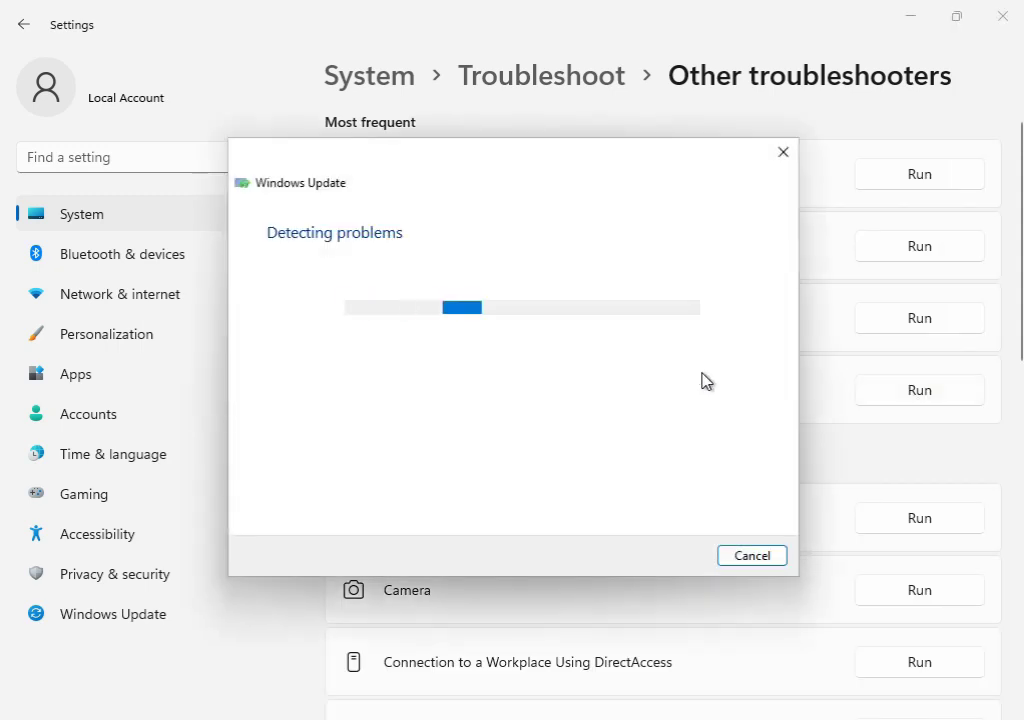
{"action": "left_click_drag", "start_coordinate": [526, 169], "coordinate": [631, 532]}
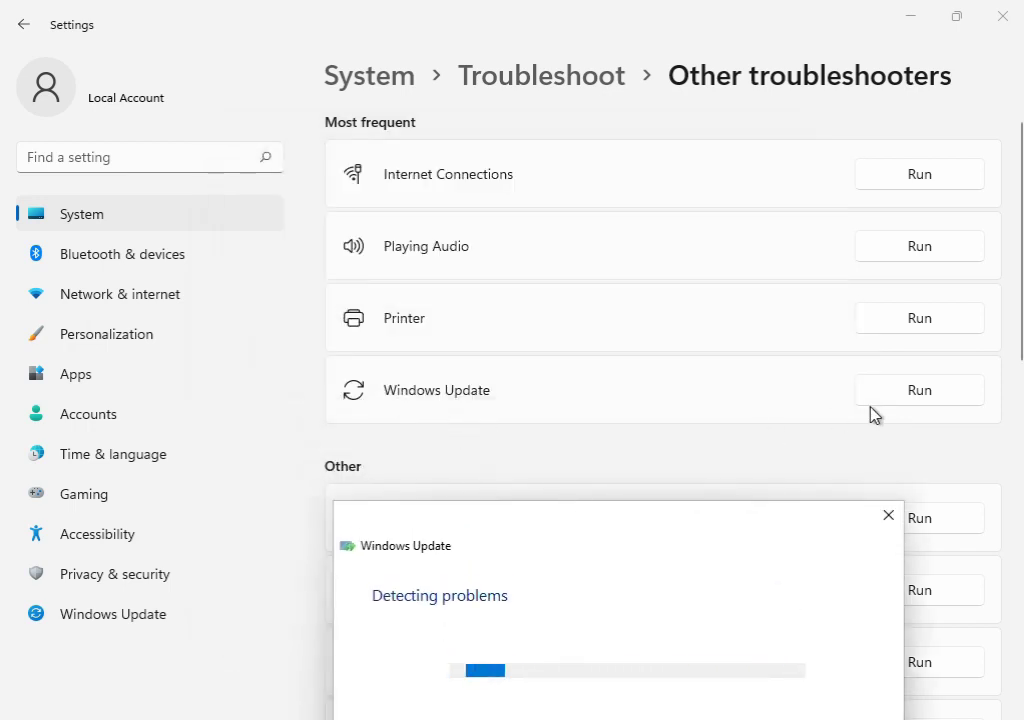
{"action": "left_click_drag", "start_coordinate": [665, 539], "coordinate": [632, 170]}
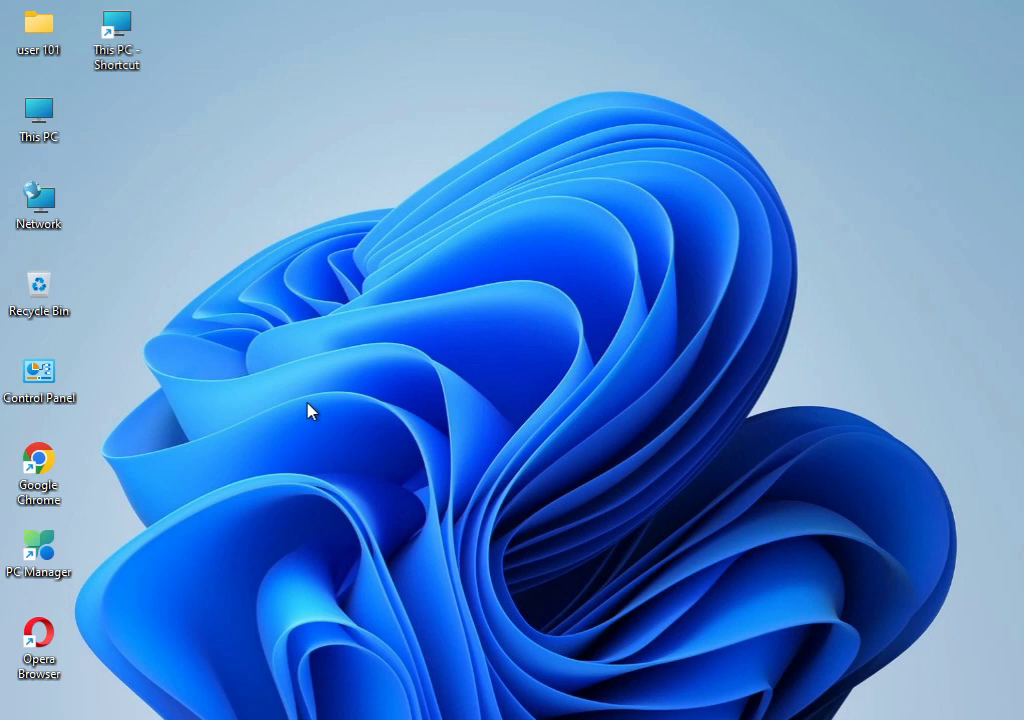
Step: Open the user's Temp folder by running %temp% from the Run box
{"action": "key", "text": "super+r"}
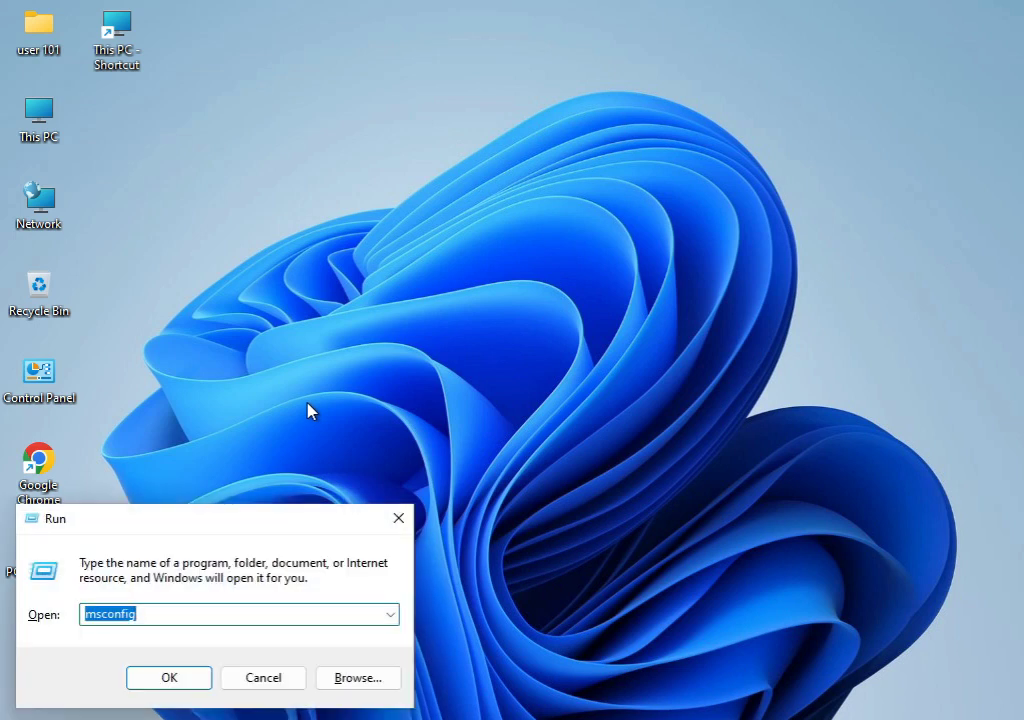
{"action": "type", "text": "%temp%"}
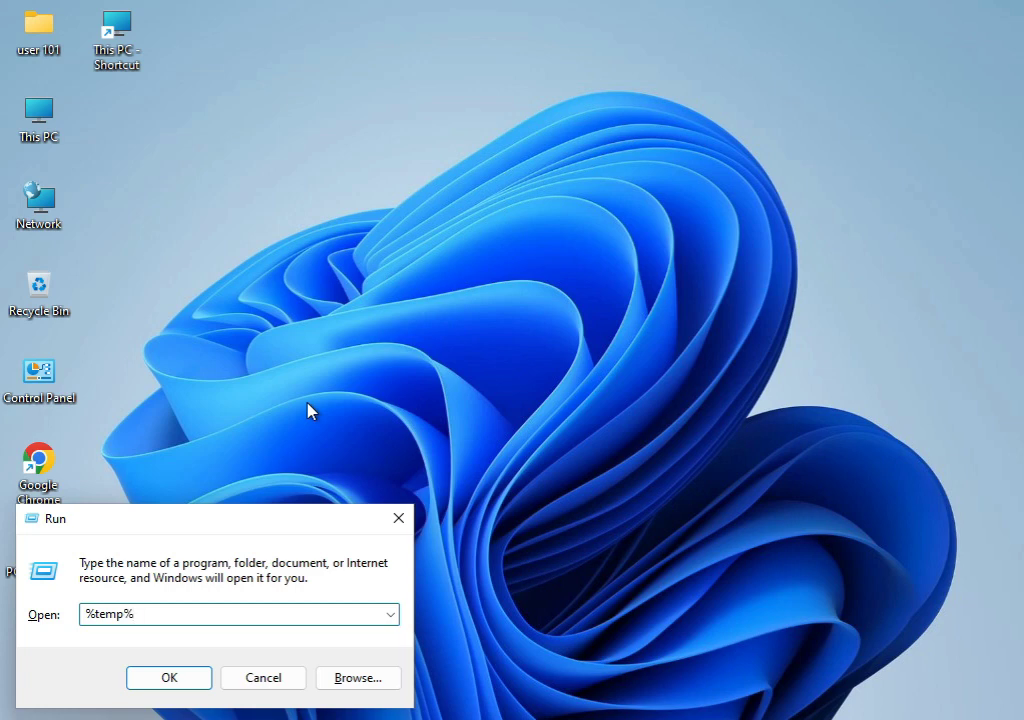
{"action": "key", "text": "Return"}
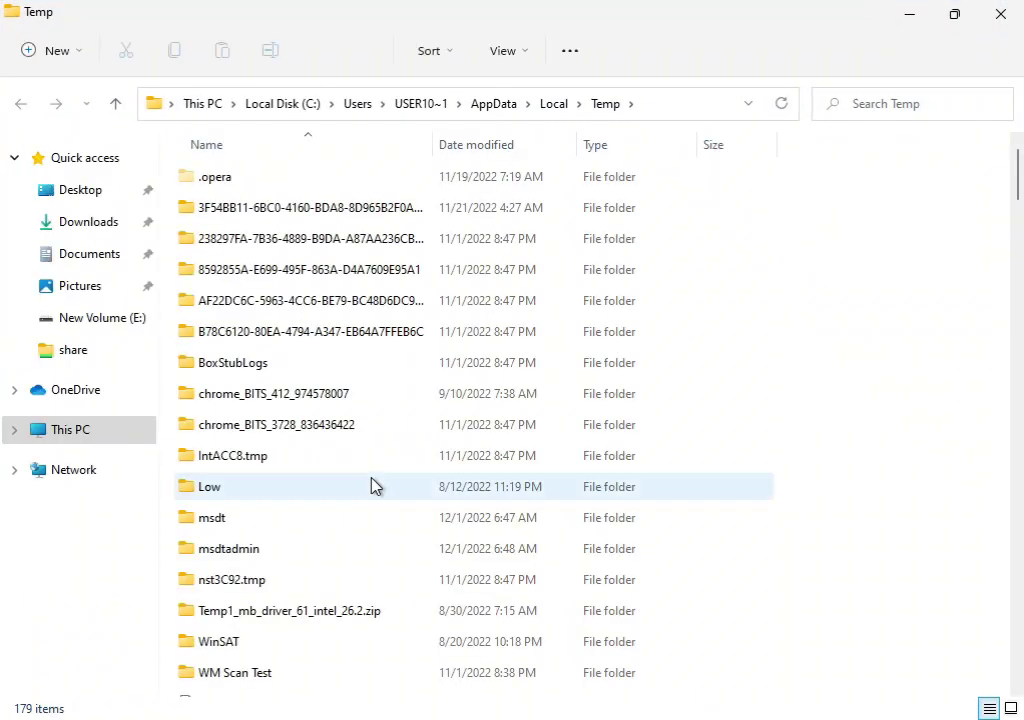
Step: Permanently delete all 179 Temp items, skipping the in-use files, then close the folder
{"action": "key", "text": "ctrl+a"}
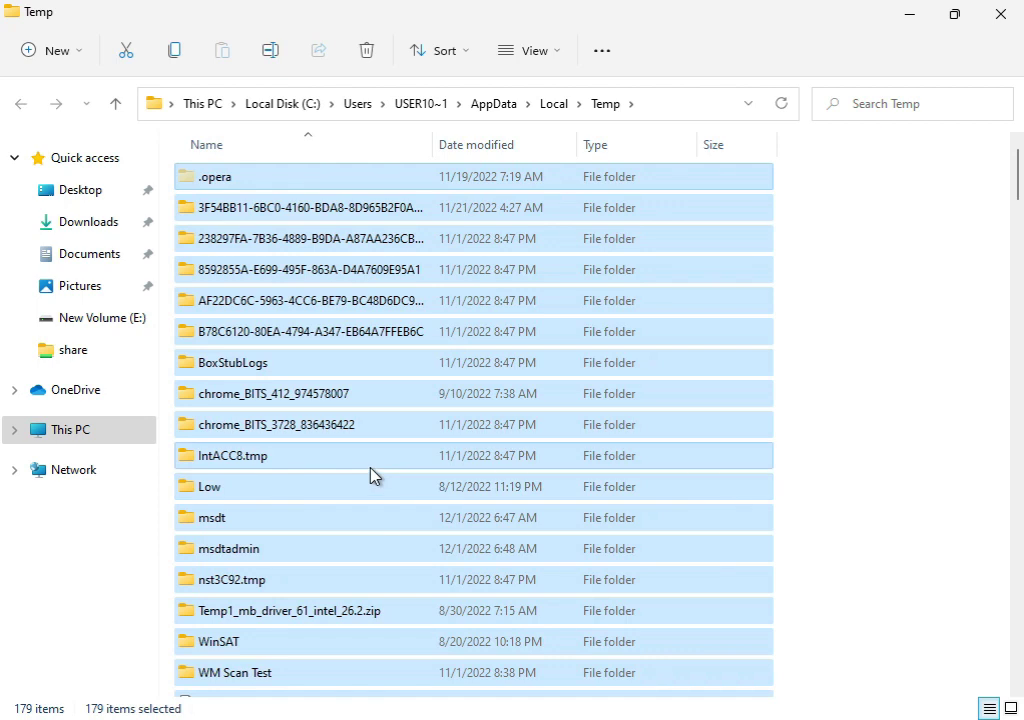
{"action": "key", "text": "shift+Delete"}
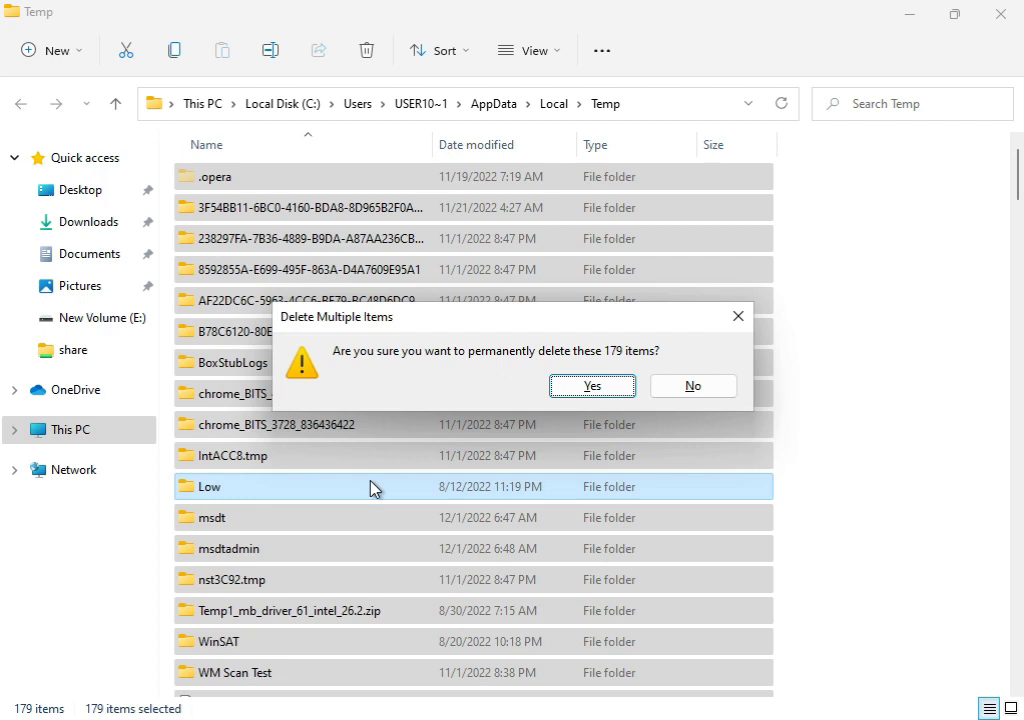
{"action": "left_click", "coordinate": [568, 386]}
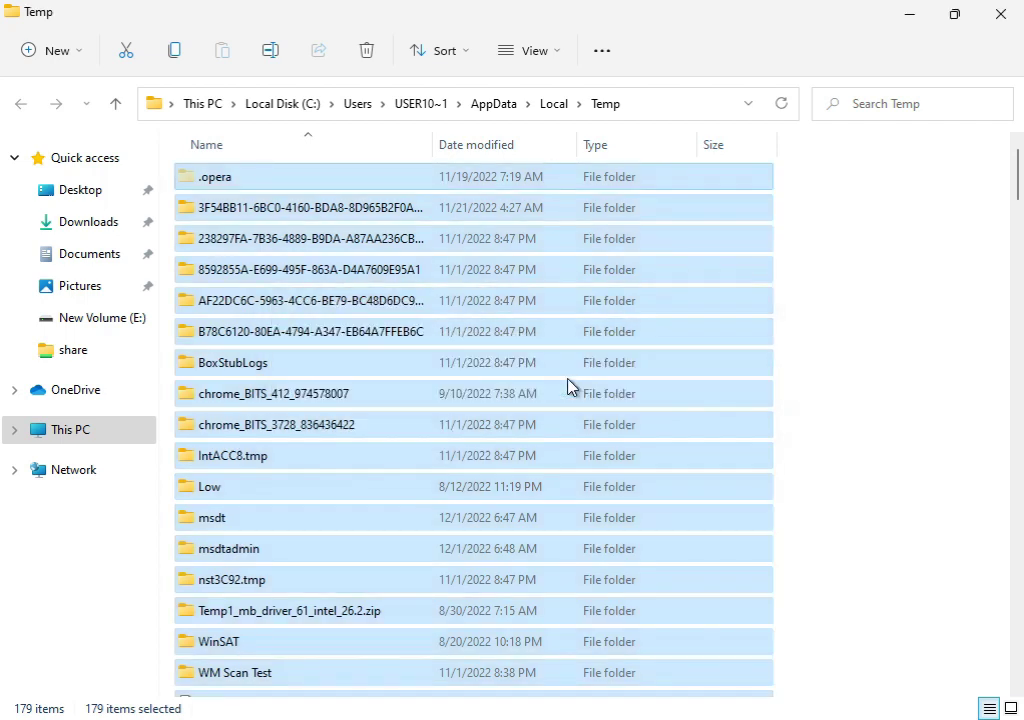
{"action": "left_click", "coordinate": [307, 272]}
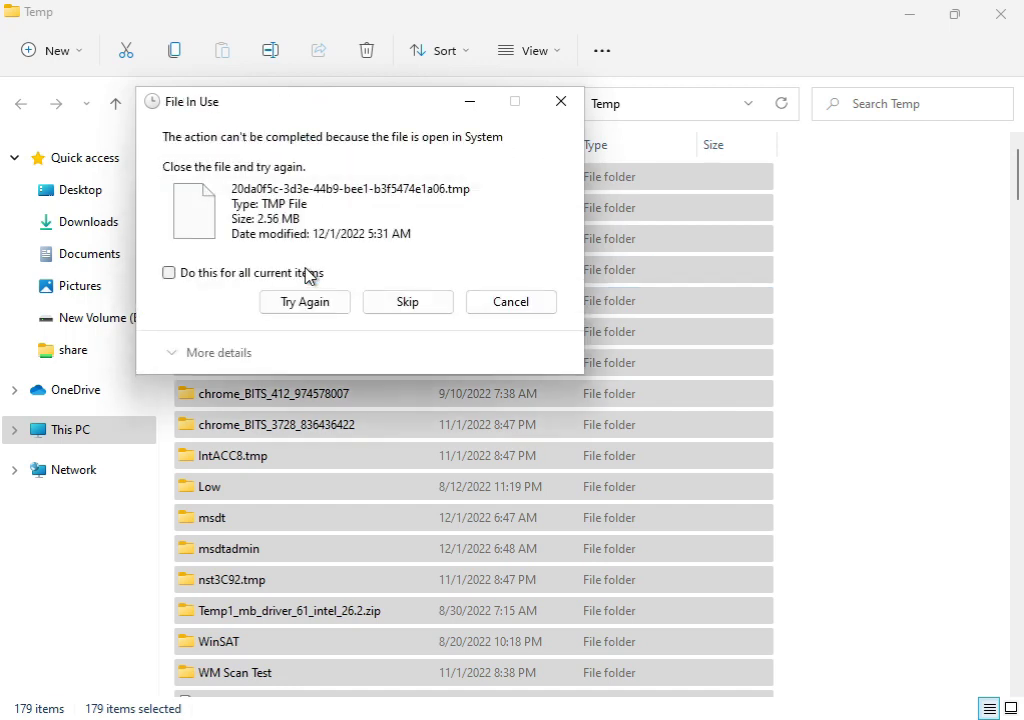
{"action": "left_click", "coordinate": [255, 277]}
{"action": "left_click", "coordinate": [288, 303]}
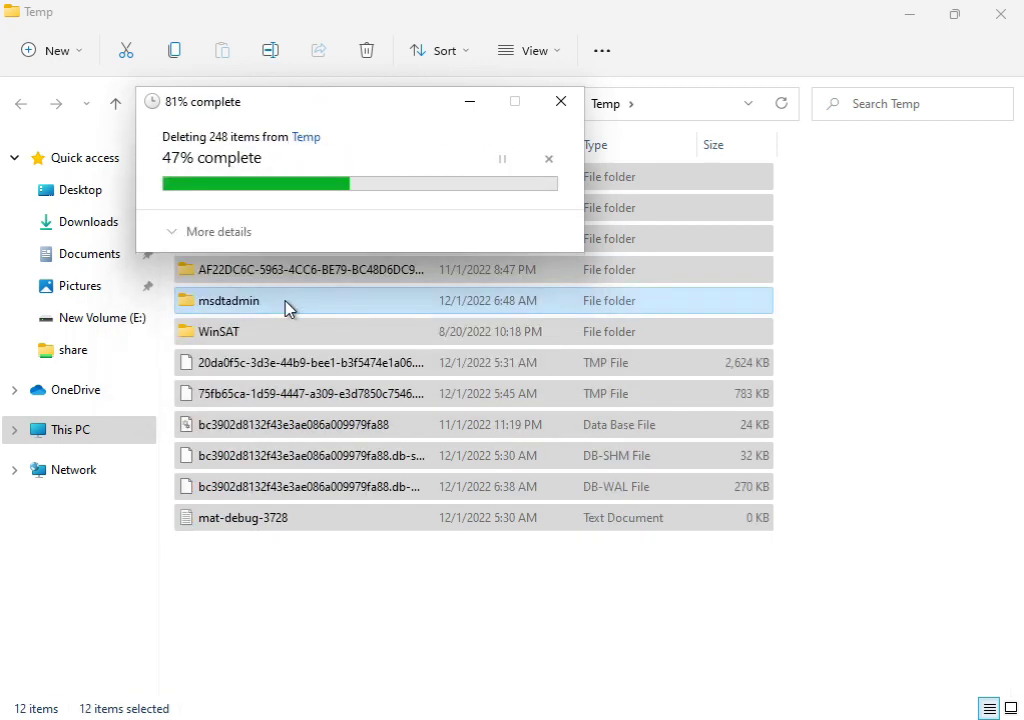
{"action": "left_click", "coordinate": [250, 277]}
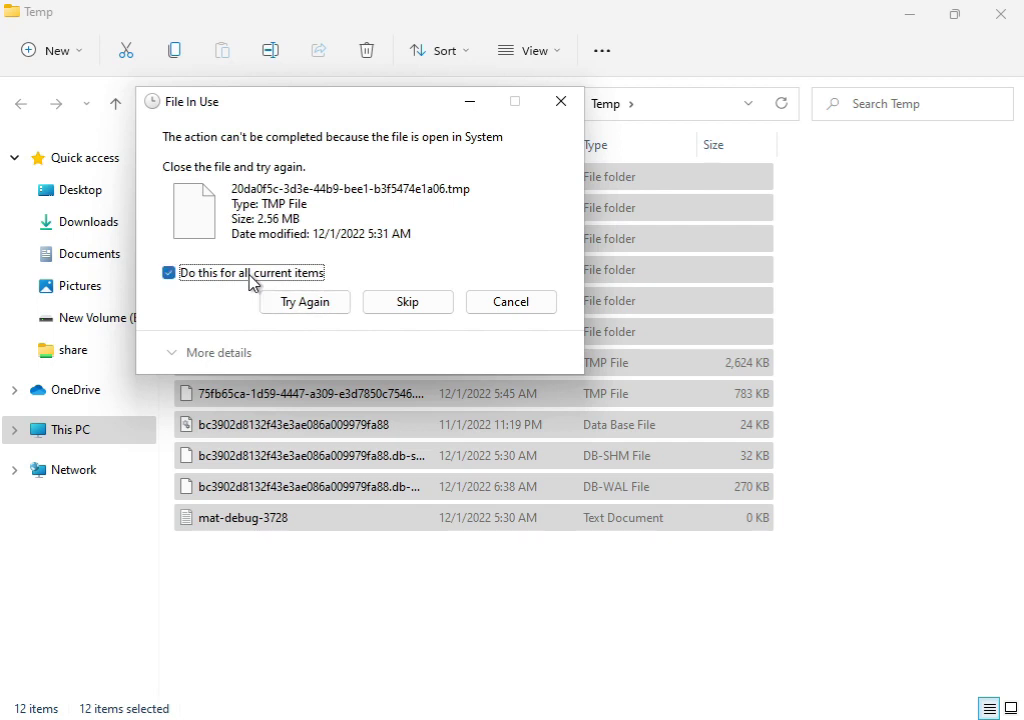
{"action": "left_click", "coordinate": [382, 303]}
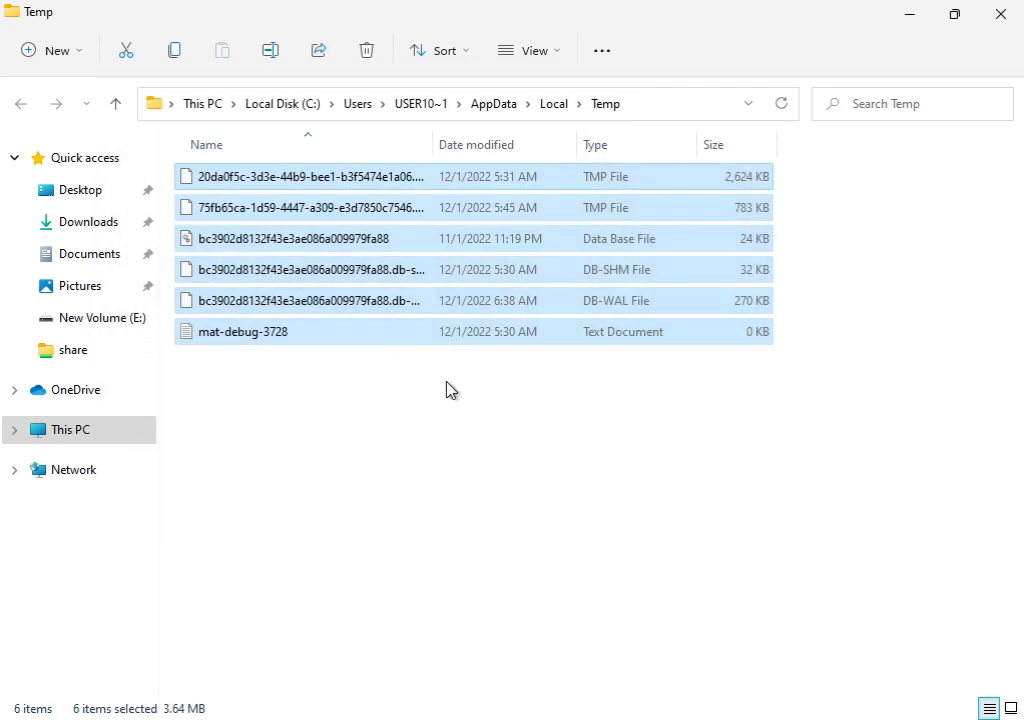
{"action": "left_click", "coordinate": [1000, 14]}
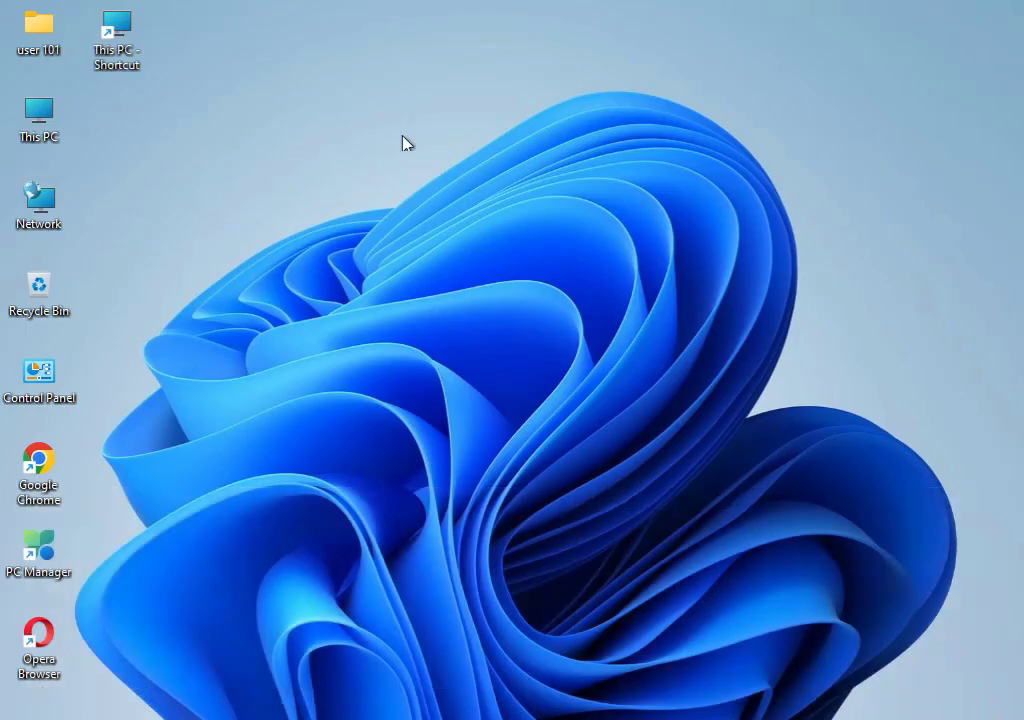
Step: Show Local Disk (C:) properties from This PC: 35.1 GB free of 61.9 GB
{"action": "double_click", "coordinate": [52, 114]}
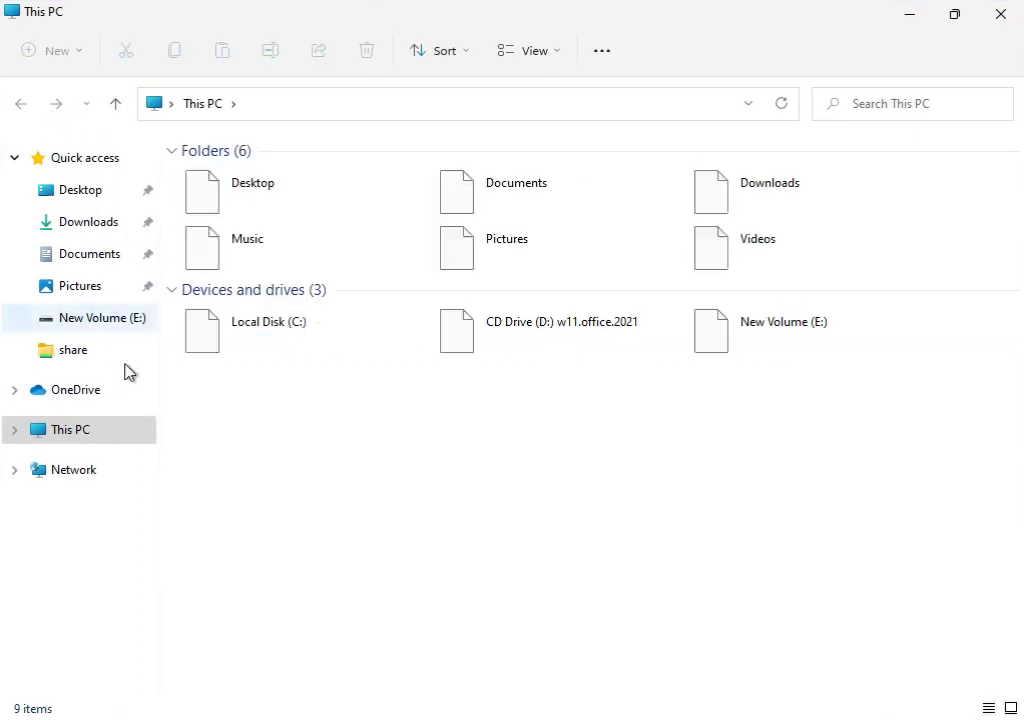
{"action": "left_click", "coordinate": [272, 336]}
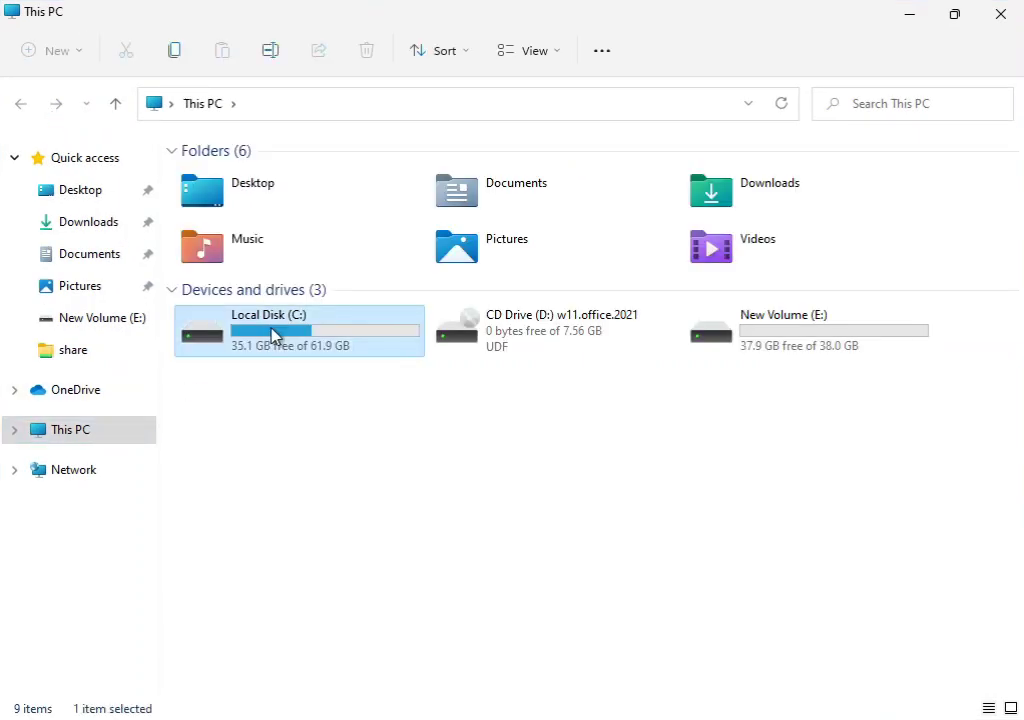
{"action": "right_click", "coordinate": [273, 336]}
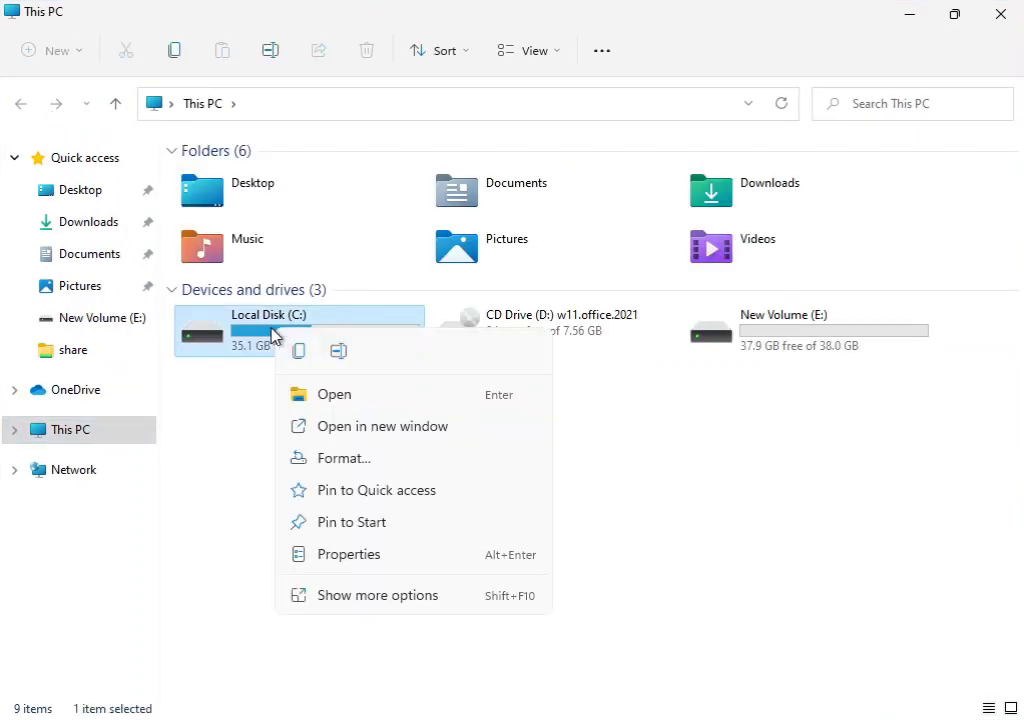
{"action": "left_click", "coordinate": [350, 598]}
{"action": "left_click", "coordinate": [396, 575]}
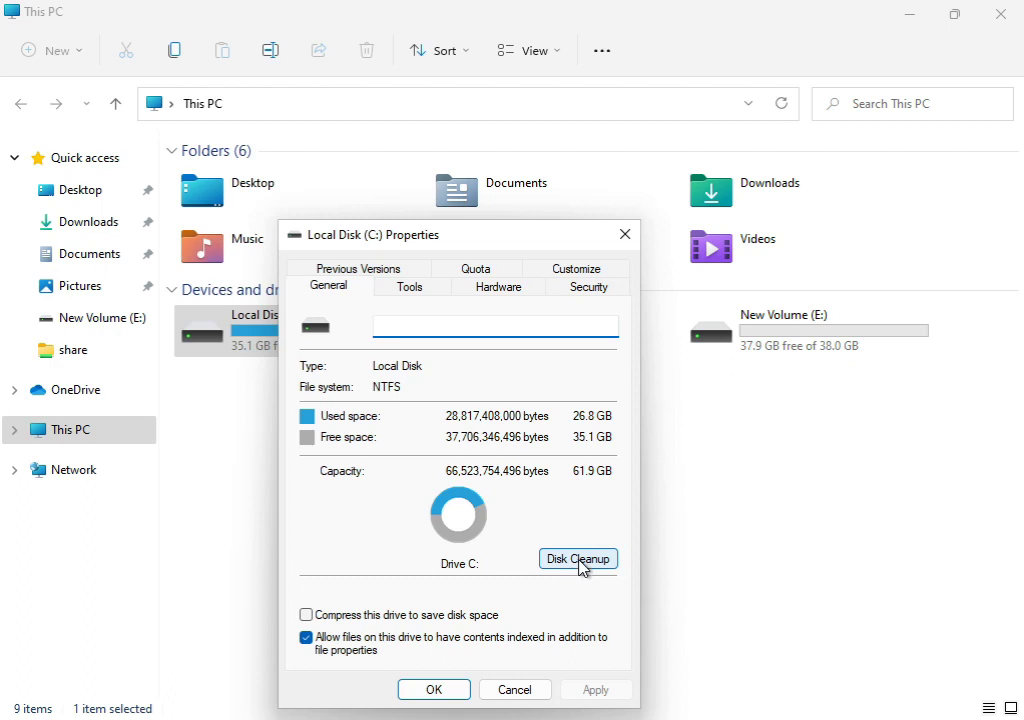
Step: Run Disk Cleanup on C: with Windows error reports ticked and system files included
{"action": "left_click", "coordinate": [581, 562]}
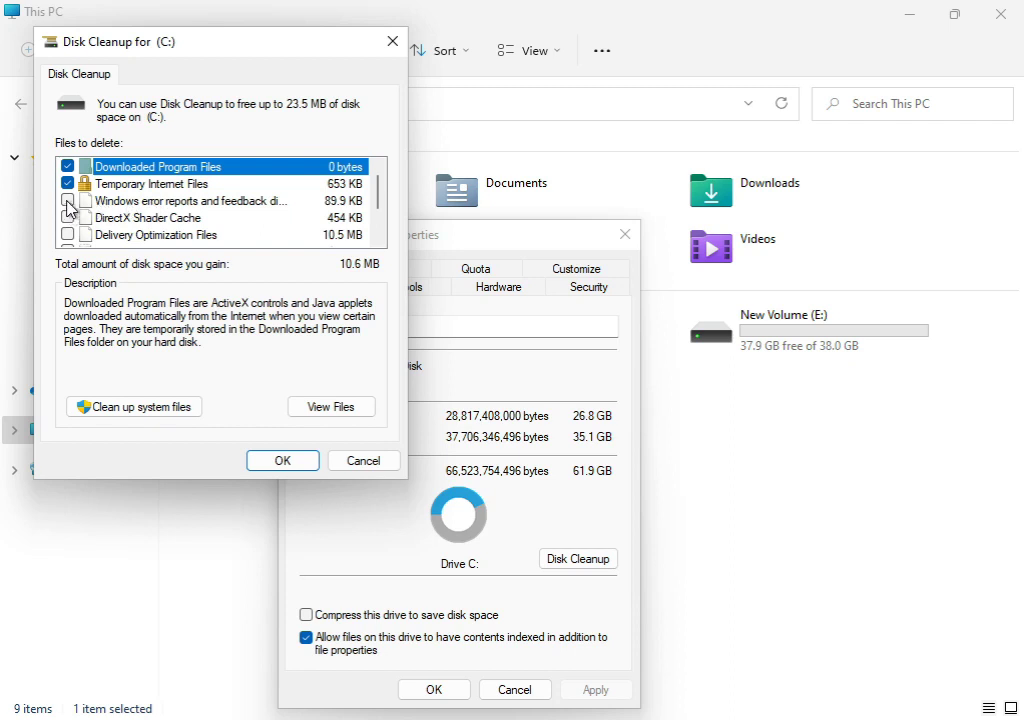
{"action": "left_click", "coordinate": [67, 201]}
{"action": "left_click", "coordinate": [125, 406]}
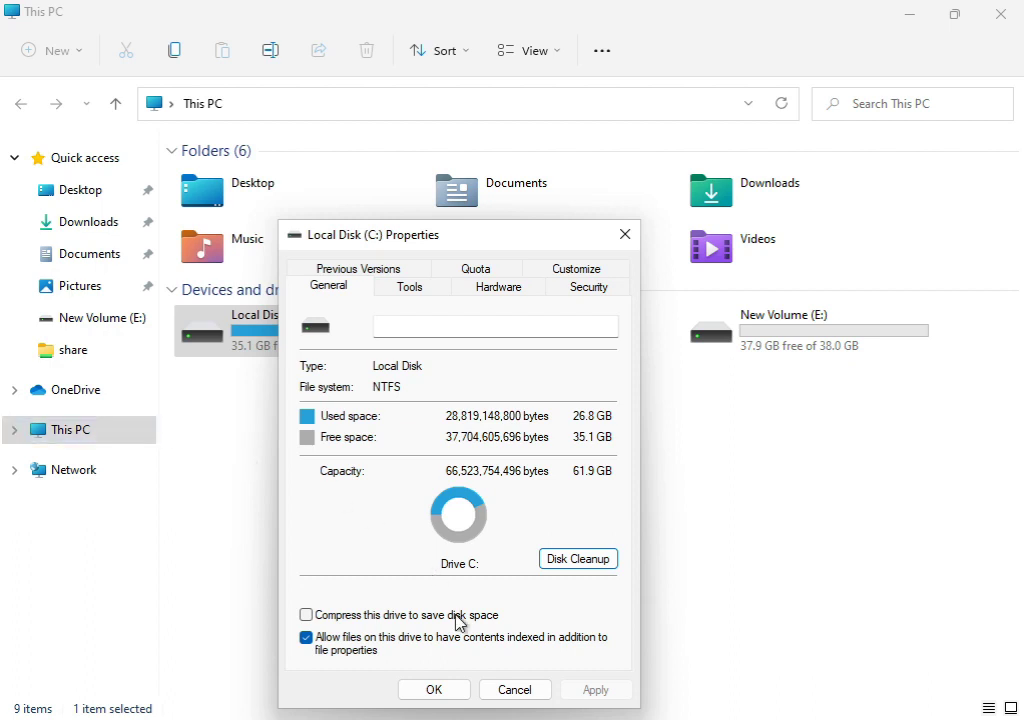
Step: Close the C: Properties dialog and permanently delete the checked Disk Cleanup files
{"action": "left_click", "coordinate": [438, 690]}
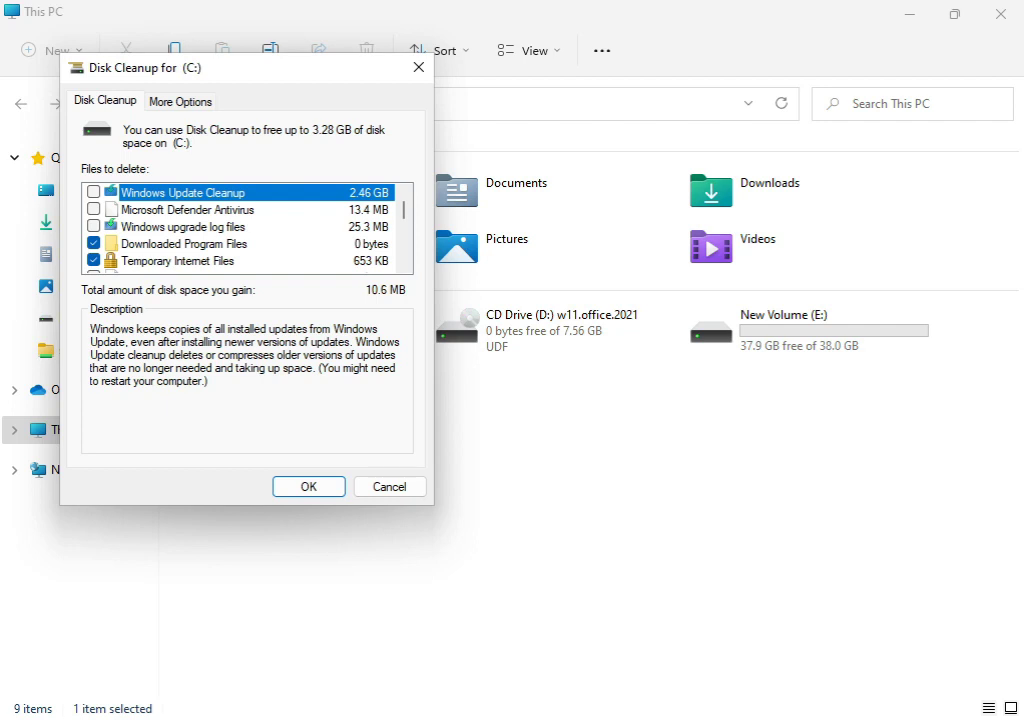
{"action": "left_click", "coordinate": [279, 493]}
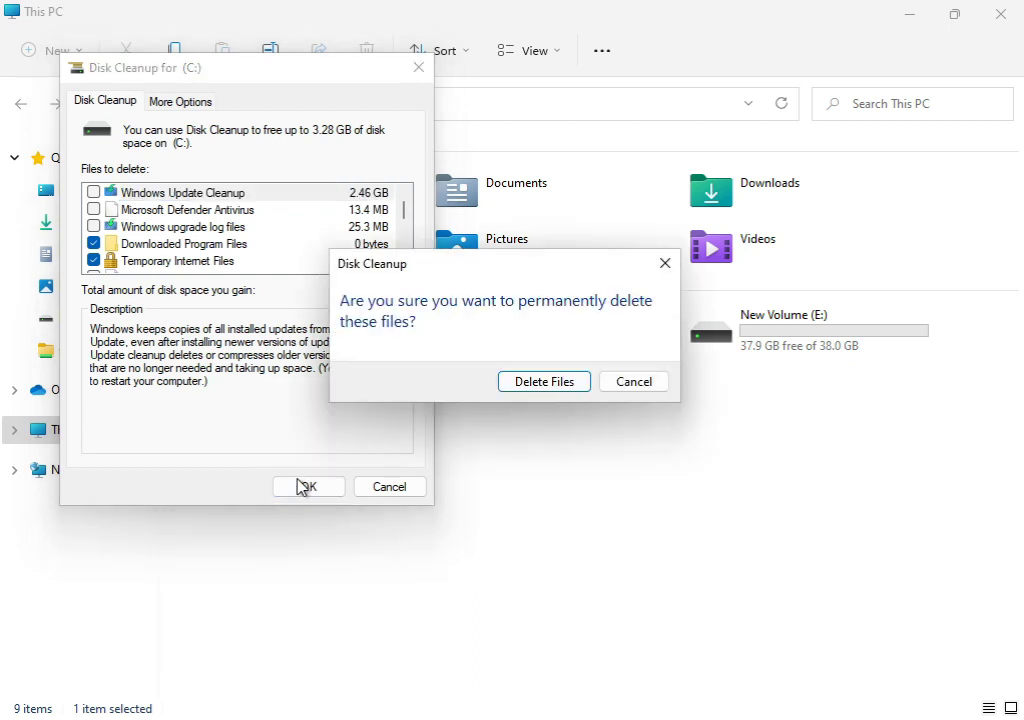
{"action": "left_click", "coordinate": [574, 388]}
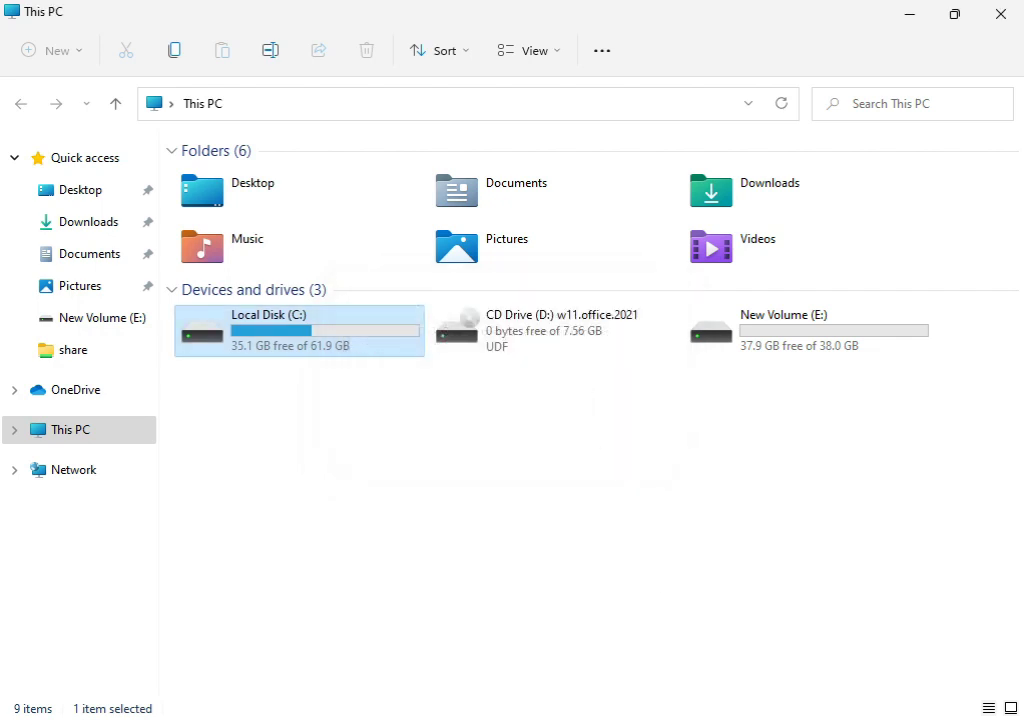
Step: Close This PC and launch Command Prompt as administrator from a Start search for cmd
{"action": "left_click", "coordinate": [995, 18]}
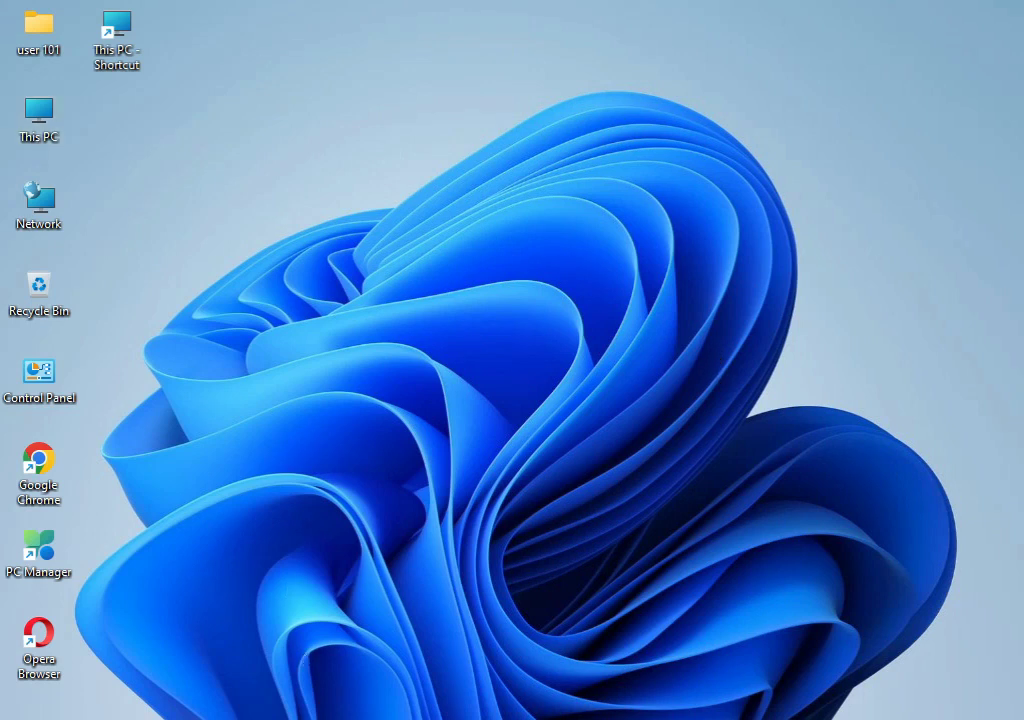
{"action": "key", "text": "super"}
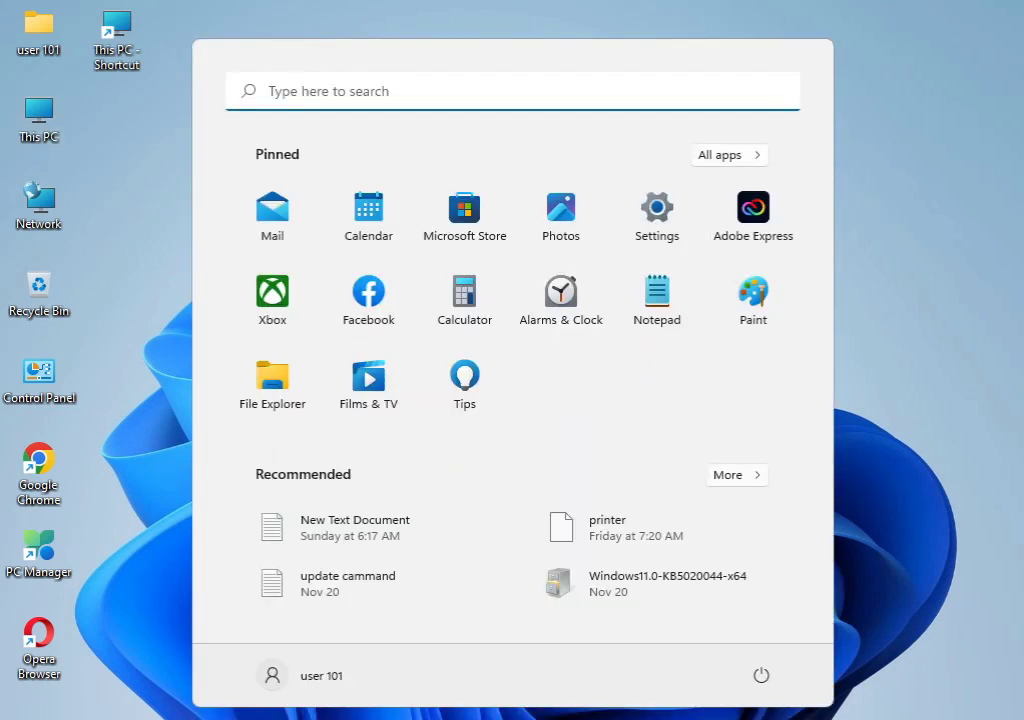
{"action": "type", "text": "cmd"}
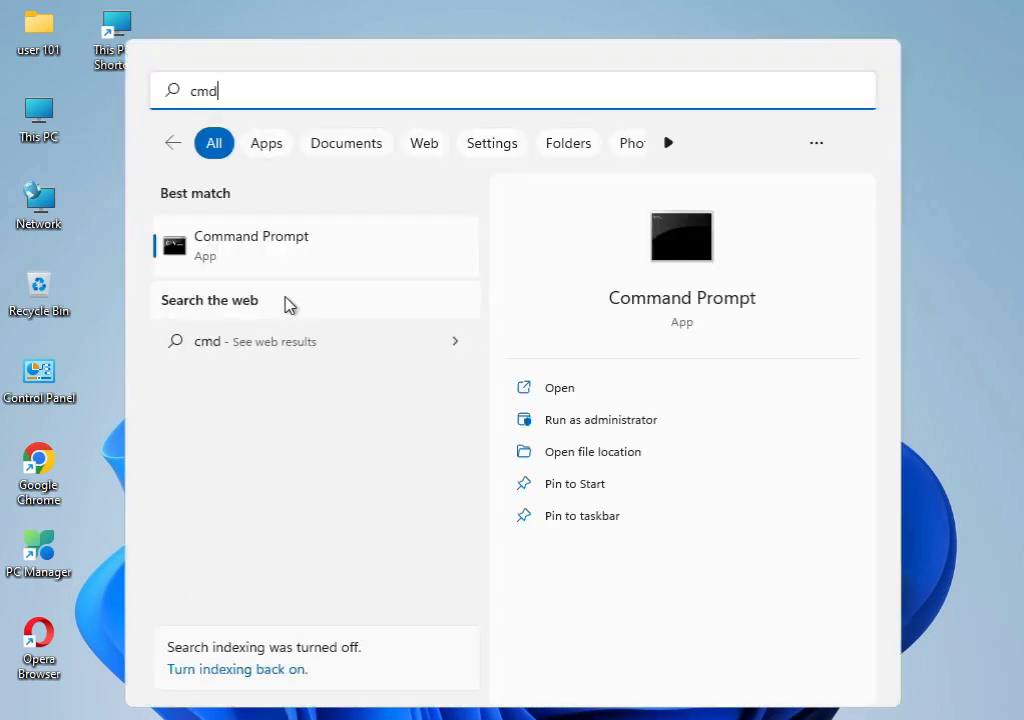
{"action": "left_click", "coordinate": [297, 257]}
{"action": "right_click", "coordinate": [297, 257]}
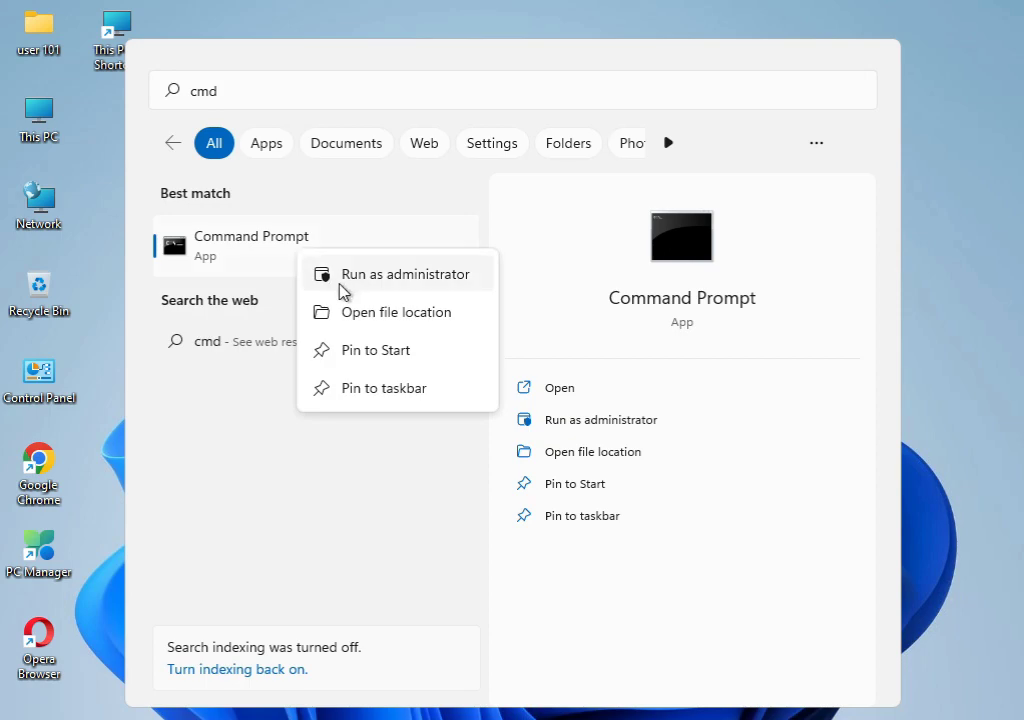
{"action": "left_click", "coordinate": [343, 289]}
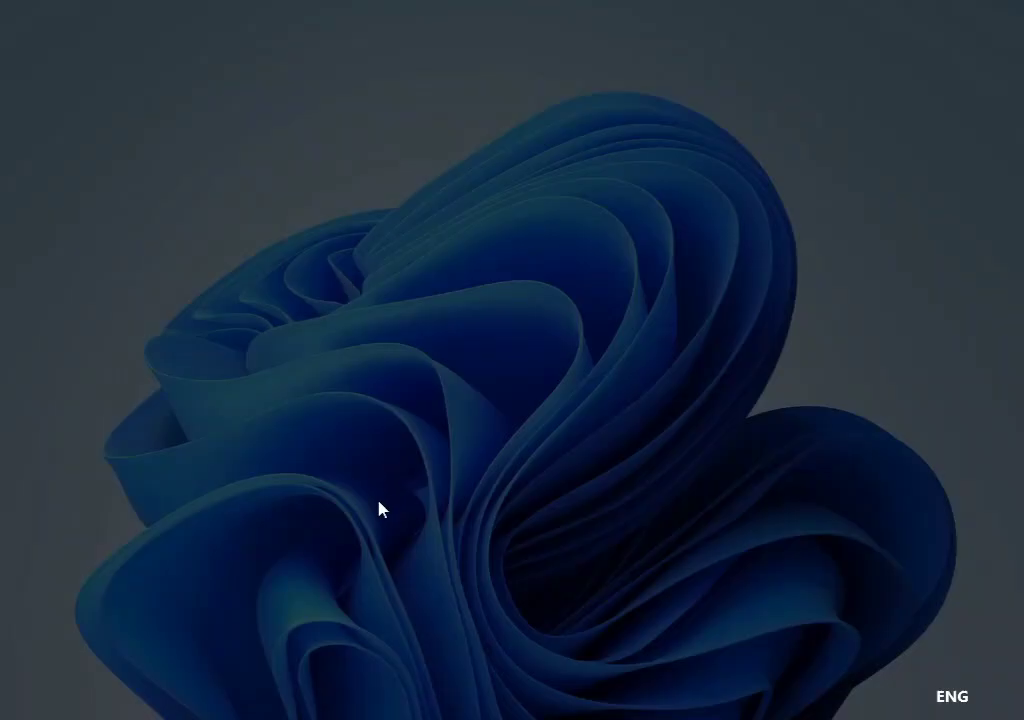
Step: Approve the UAC prompt and run sfc /scannow in the administrator console
{"action": "left_click", "coordinate": [380, 532]}
{"action": "type", "text": "sfc /cannow"}
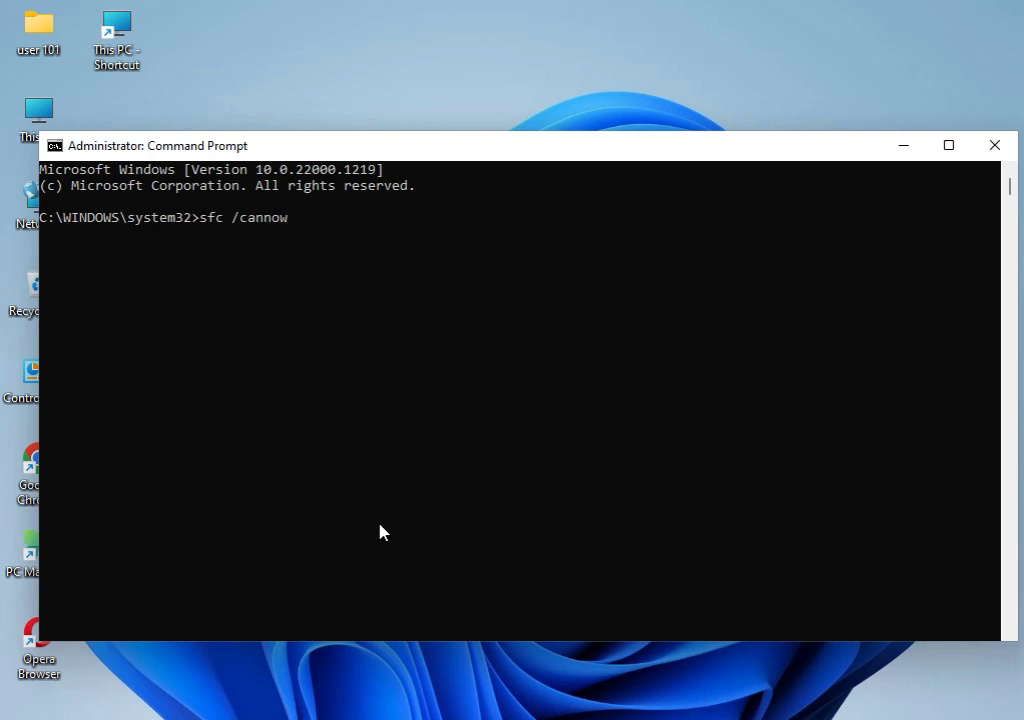
{"action": "key", "text": "BackSpace"}
{"action": "key", "text": "BackSpace"}
{"action": "key", "text": "BackSpace"}
{"action": "key", "text": "BackSpace"}
{"action": "key", "text": "BackSpace"}
{"action": "key", "text": "BackSpace"}
{"action": "type", "text": "sca"}
{"action": "type", "text": "nnow"}
{"action": "key", "text": "Return"}
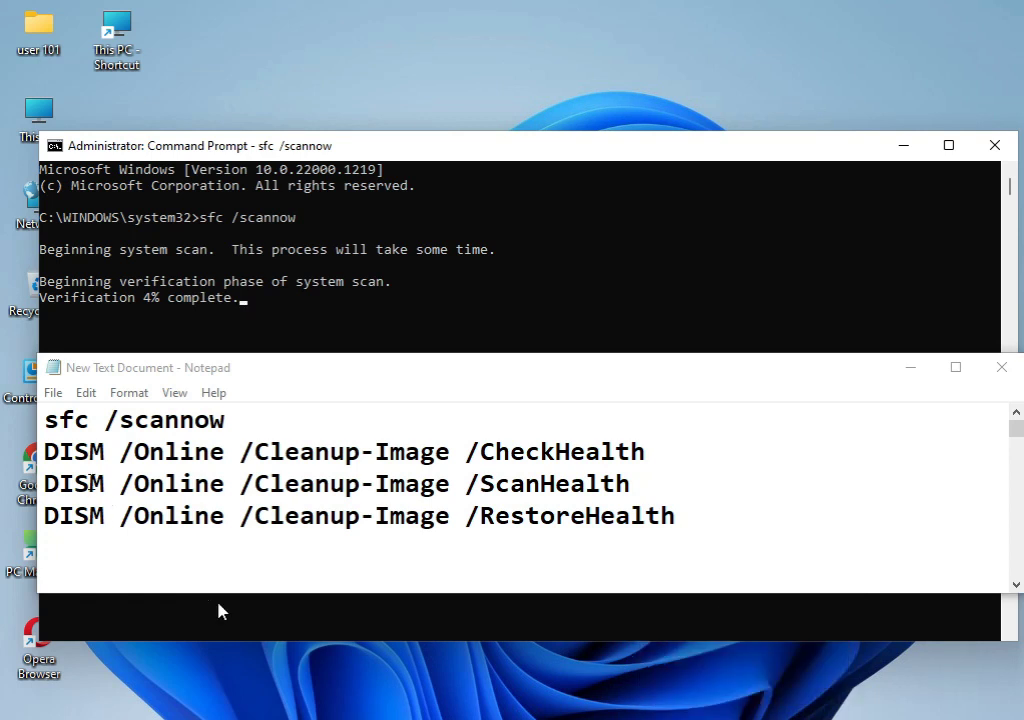
{"action": "left_click", "coordinate": [46, 422]}
{"action": "left_click_drag", "start_coordinate": [46, 422], "coordinate": [230, 422]}
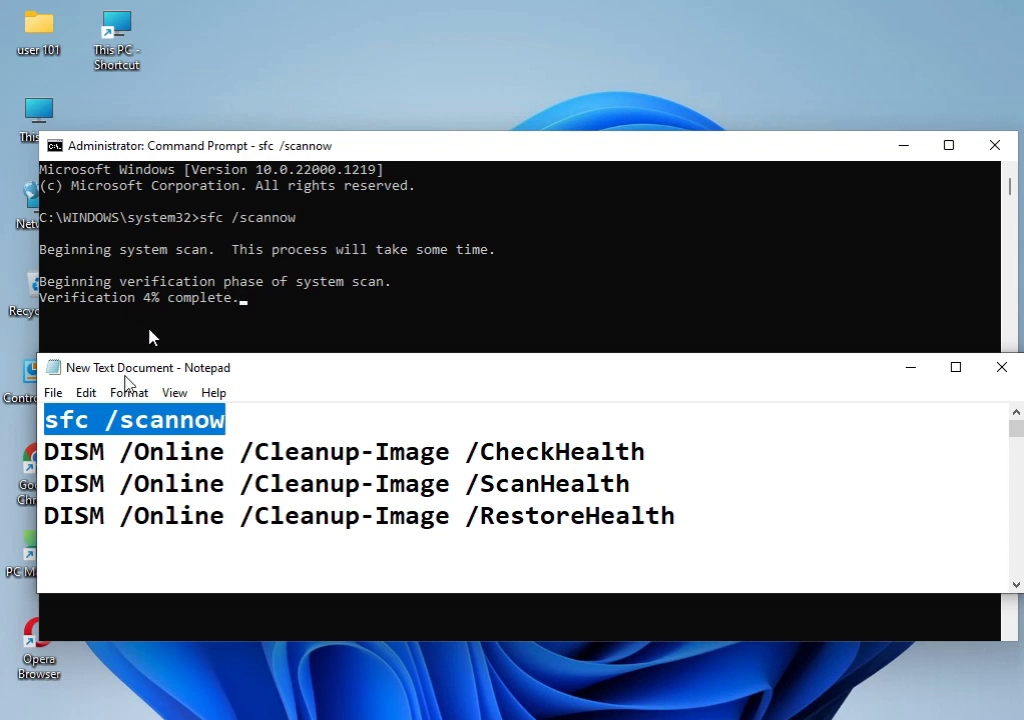
{"action": "left_click_drag", "start_coordinate": [44, 452], "coordinate": [646, 452]}
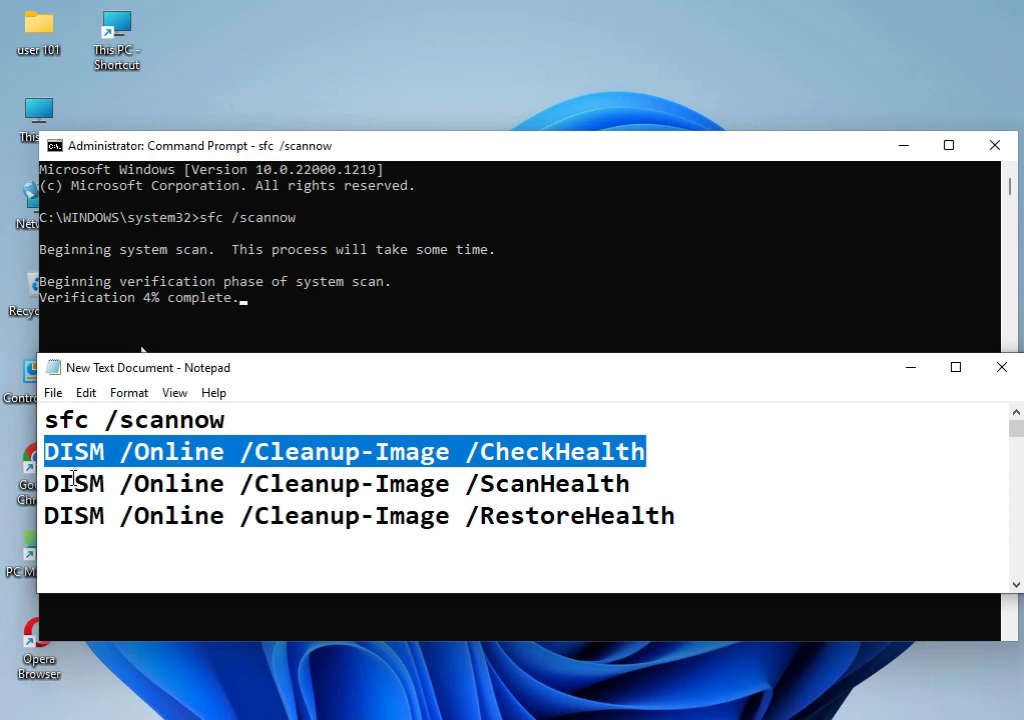
{"action": "left_click_drag", "start_coordinate": [44, 483], "coordinate": [630, 483]}
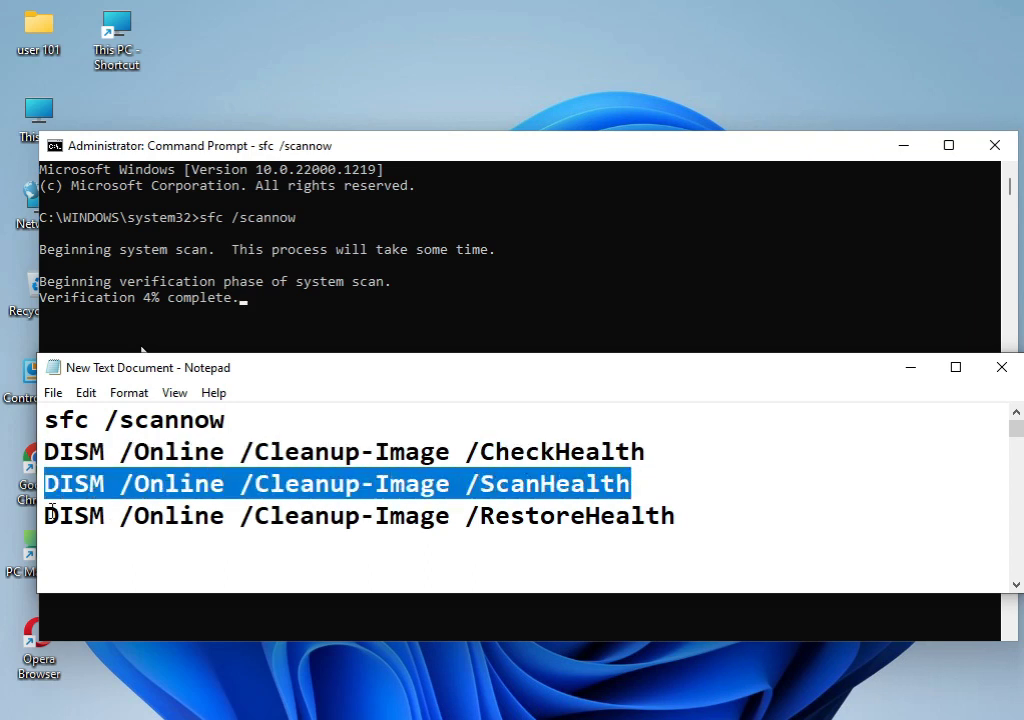
{"action": "left_click_drag", "start_coordinate": [44, 515], "coordinate": [690, 498]}
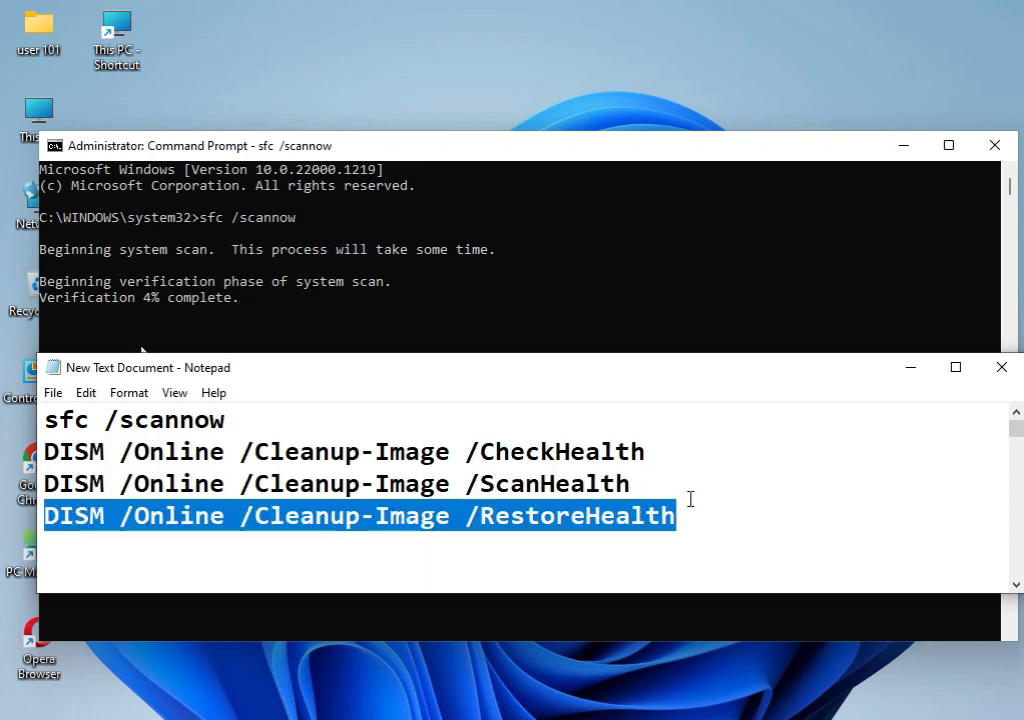